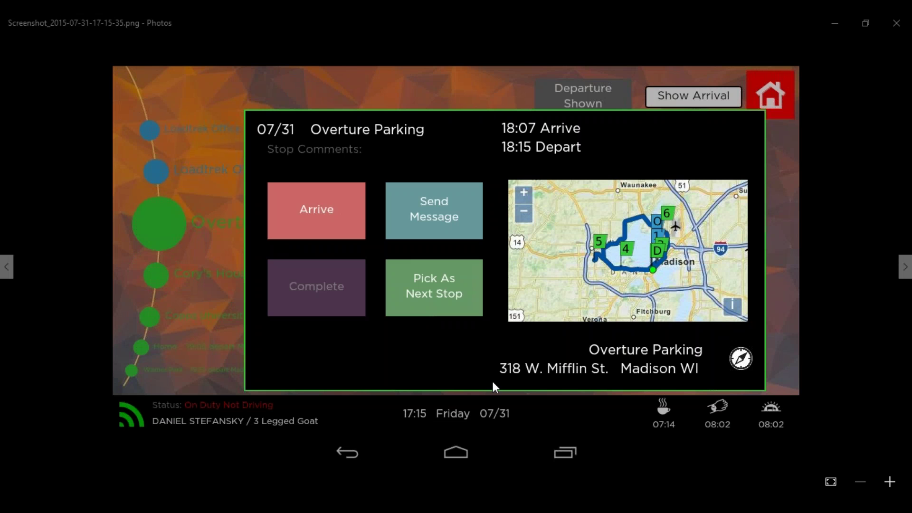
Switch from Windows Photos to the LoadTrek Setup page in Chrome.
mouse_move(246, 511)
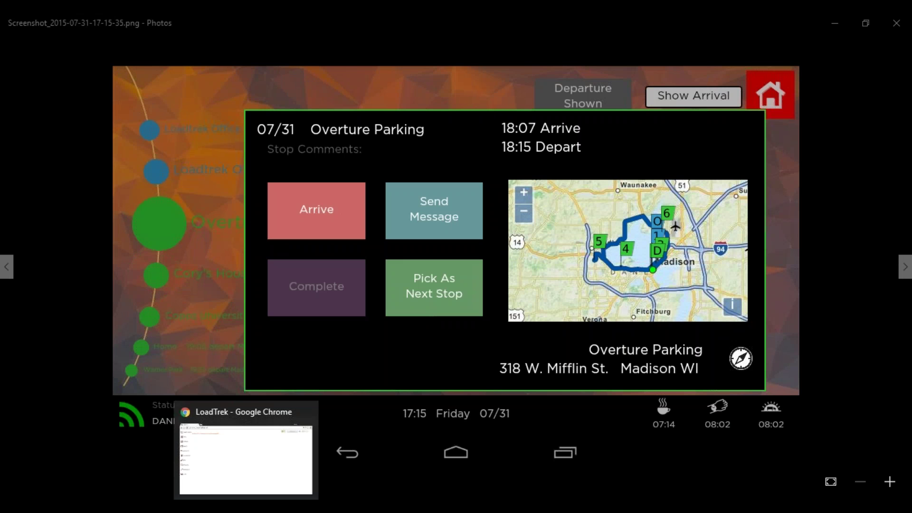
left_click(228, 494)
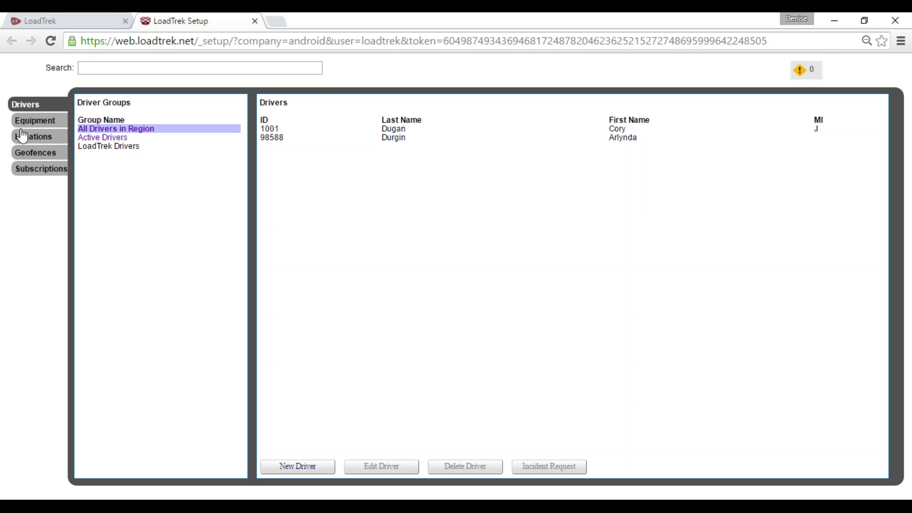
Open the Locations list and start a blank New Location form.
left_click(33, 141)
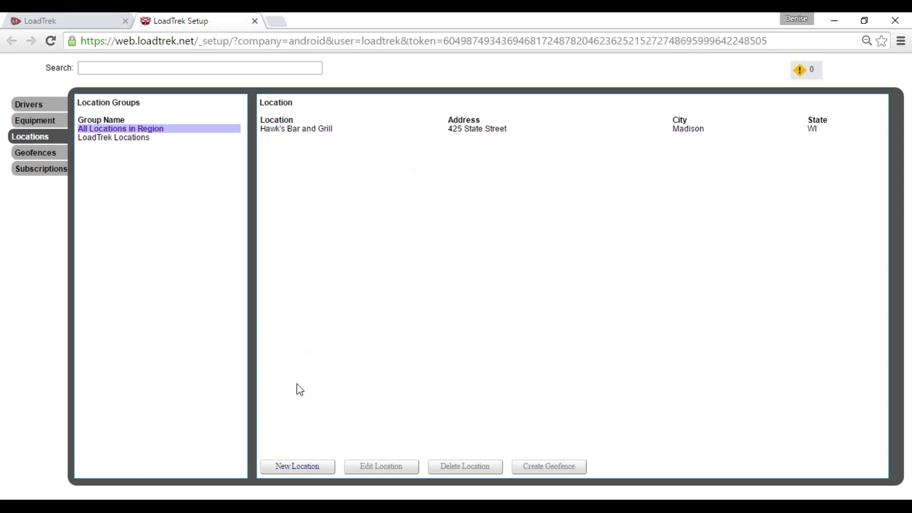
left_click(314, 472)
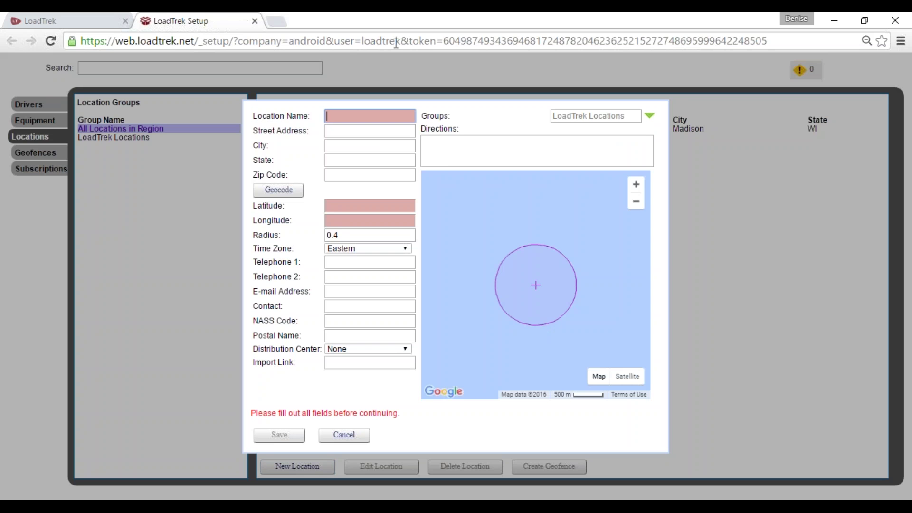
Enter 'Ace Hardware' as the new location's name.
left_click(396, 43)
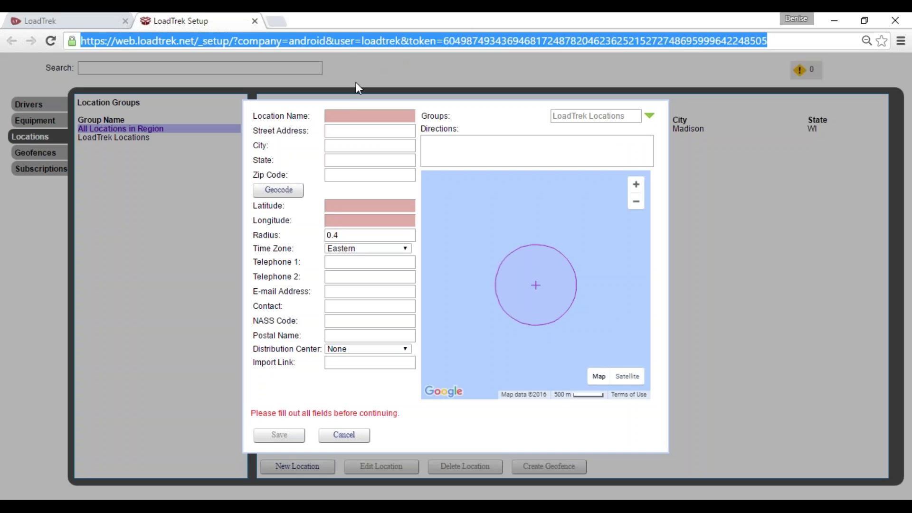
left_click(354, 115)
type("Aa")
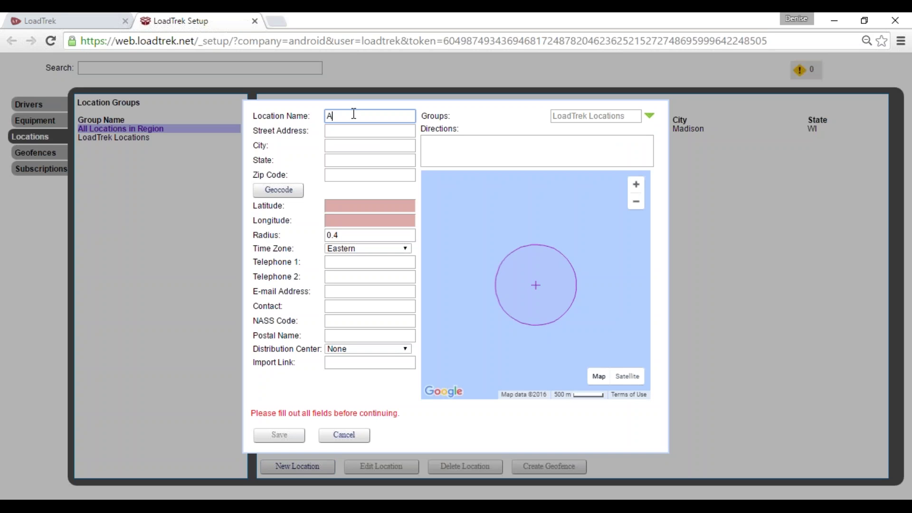
key("BackSpace")
type("ce Hardware")
key("Tab")
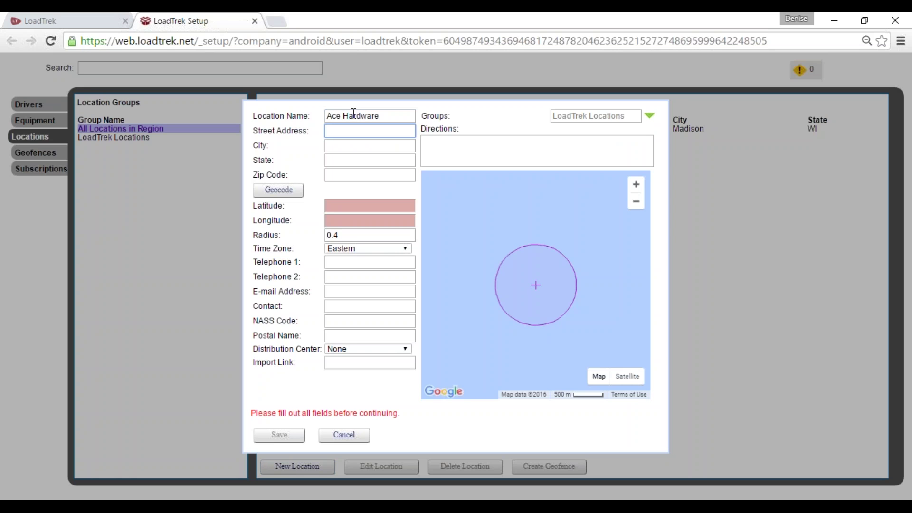
type("441 N. Midvale")
key("Tab")
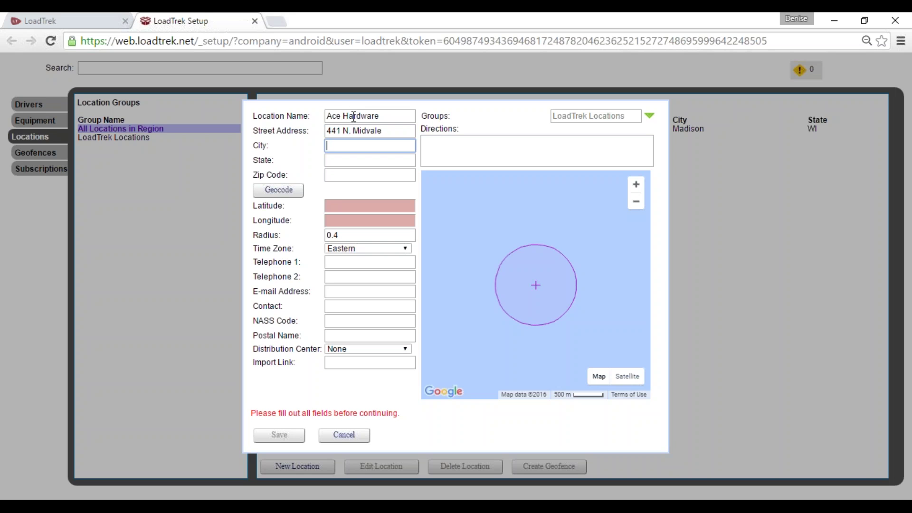
type("Madisoon")
key("Tab")
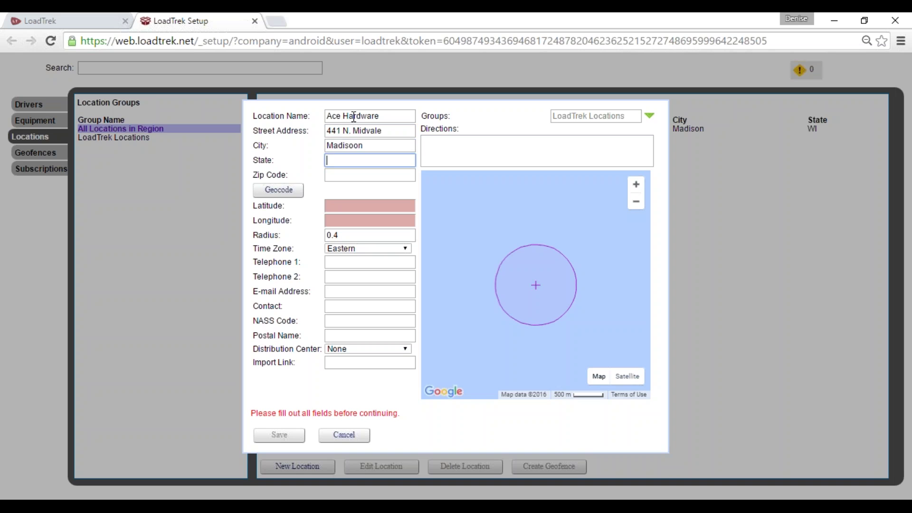
key("shift+Tab")
type("Madison")
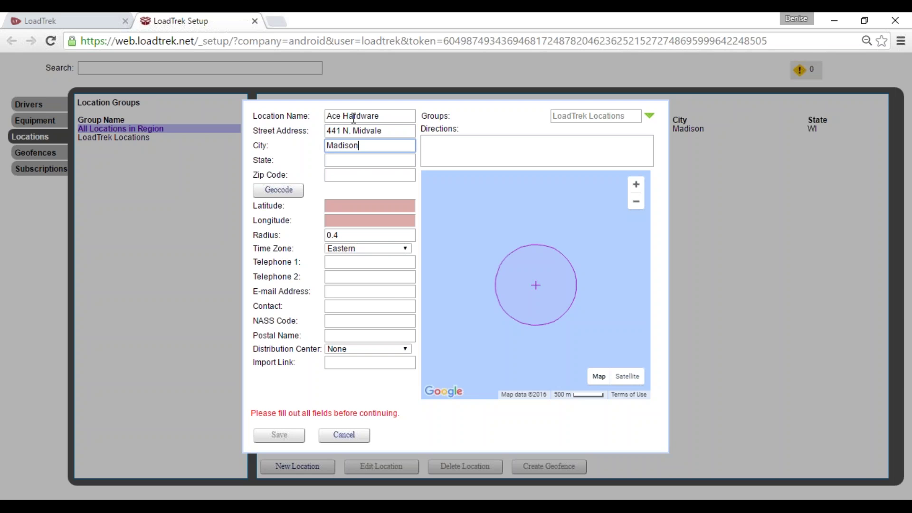
key("Tab")
type("WI")
key("Tab")
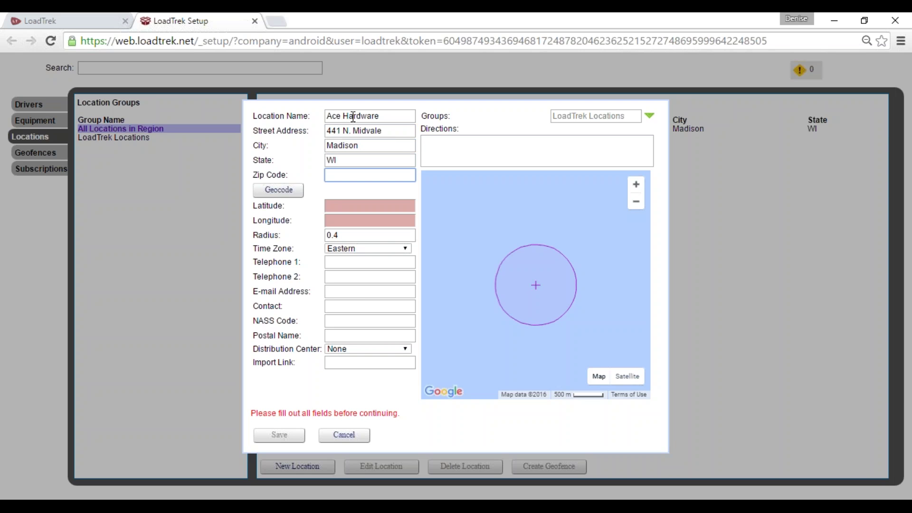
type("53705")
Geocode the address, change the radius to .2 and set the time zone to Central.
left_click(274, 190)
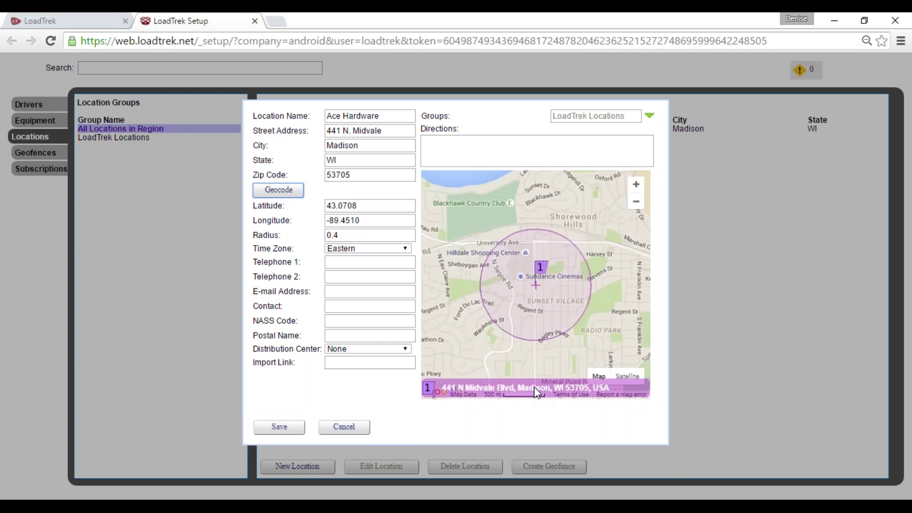
left_click(357, 234)
key("BackSpace")
key("BackSpace")
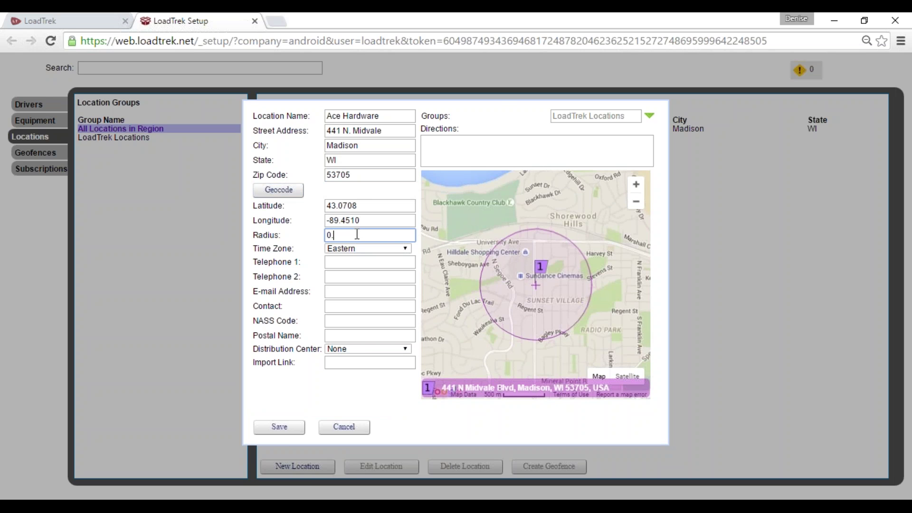
type(".2")
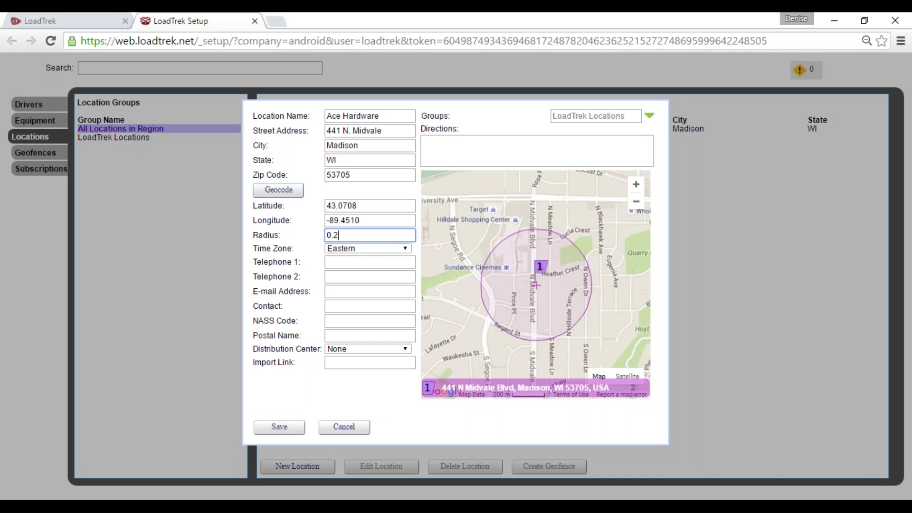
left_click(406, 250)
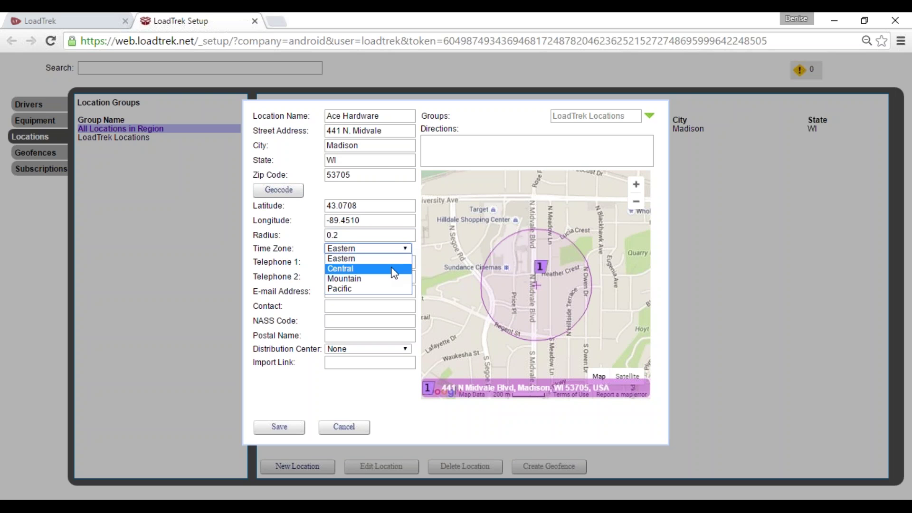
left_click(391, 265)
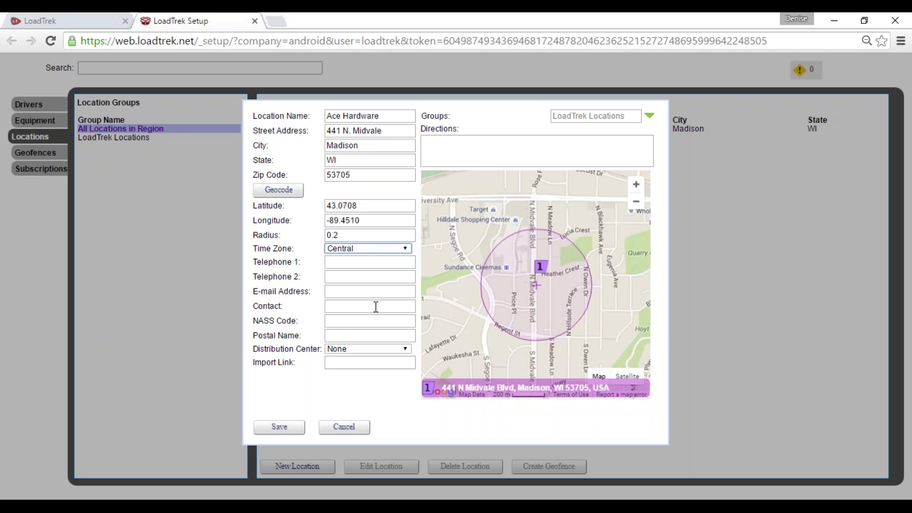
Save the Ace Hardware location and start a geofence for it.
left_click(636, 186)
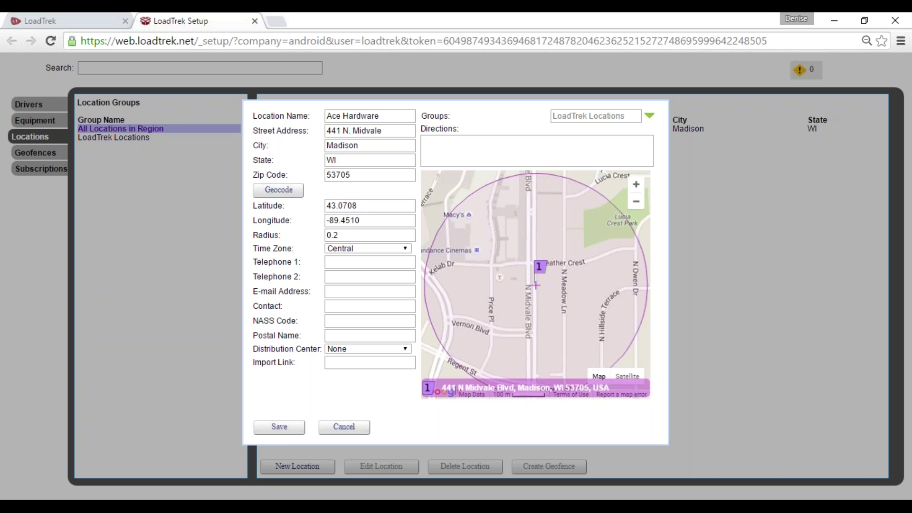
left_click(275, 429)
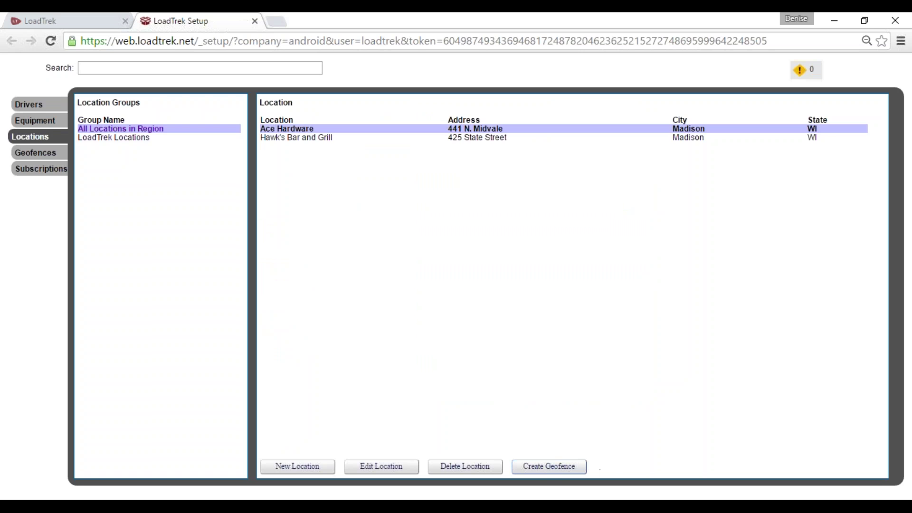
left_click(552, 468)
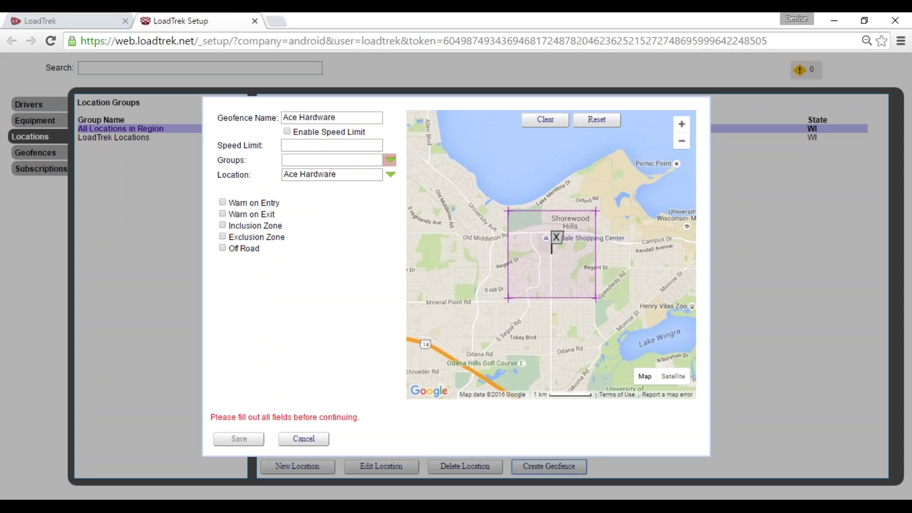
Enable a speed limit of 25 on the Ace Hardware geofence.
left_click(287, 131)
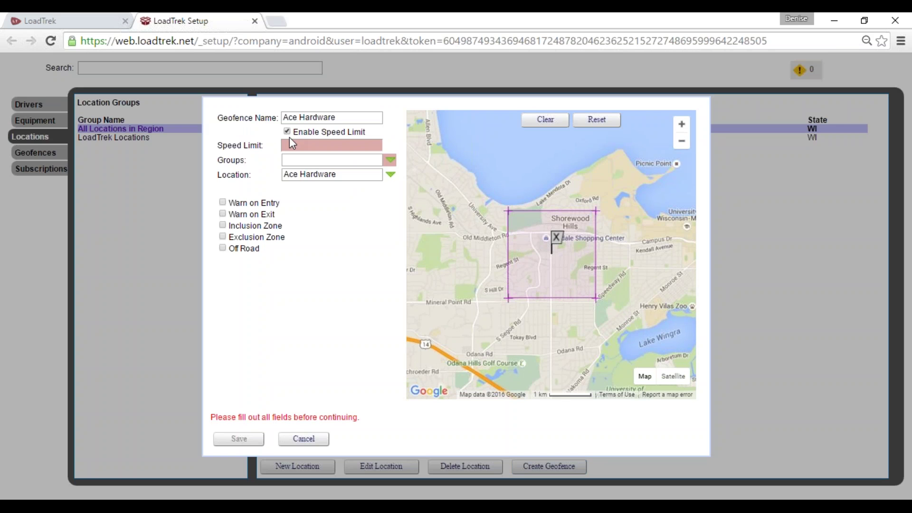
left_click(296, 148)
type("25")
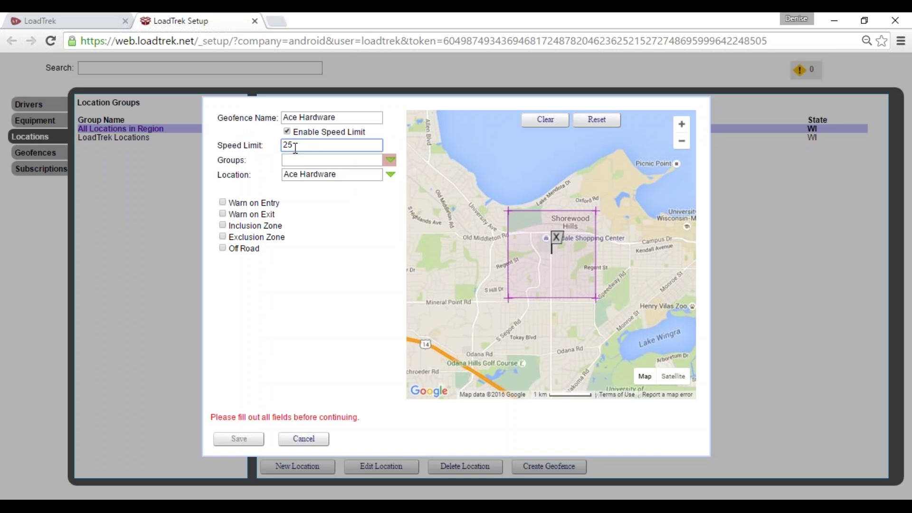
left_click(298, 160)
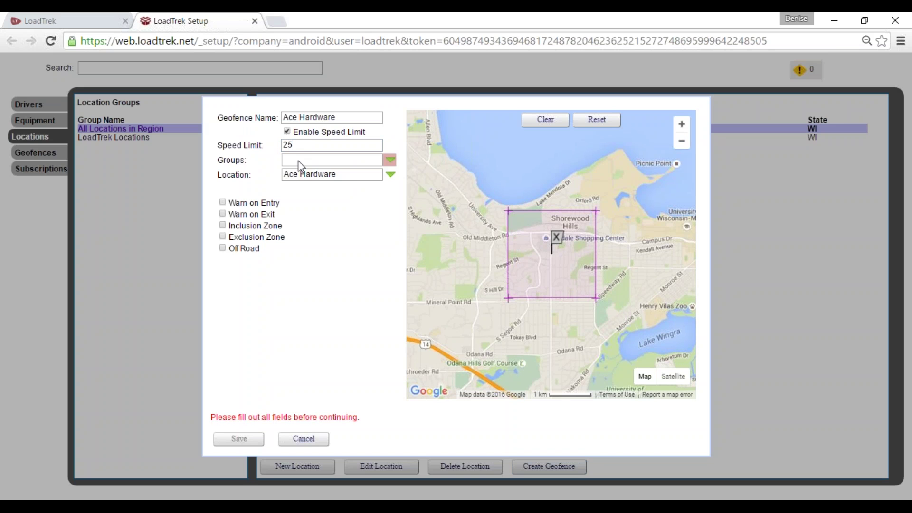
Assign the geofence to the LoadTrek group and turn on Warn on Entry.
left_click(389, 163)
left_click(308, 176)
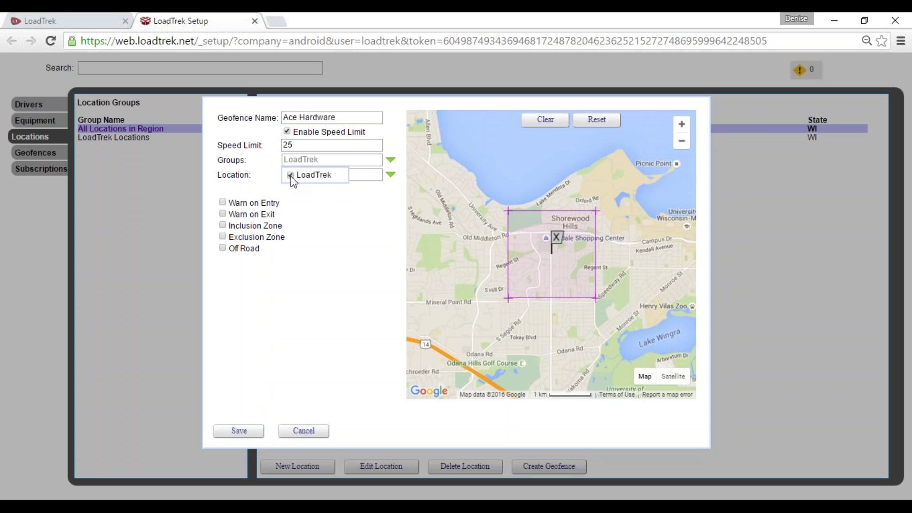
left_click(377, 172)
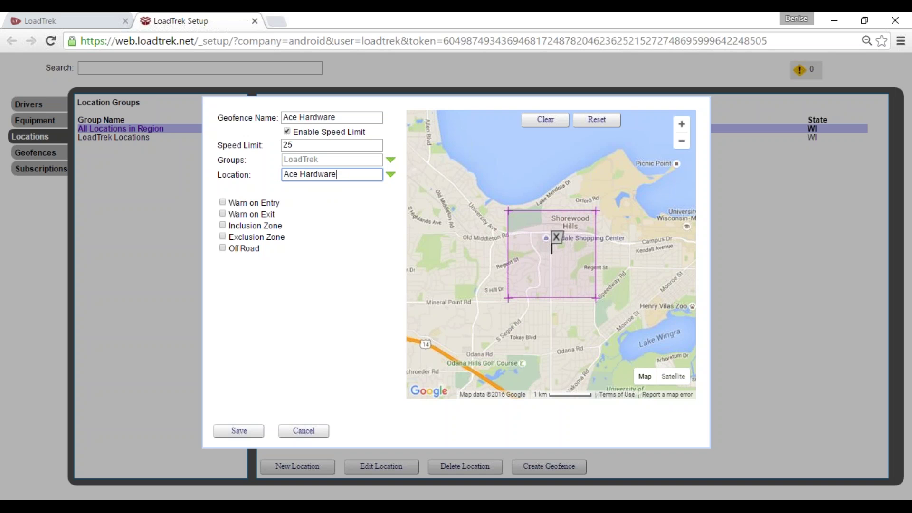
left_click(222, 202)
Turn on Warn on Exit and pull the fence's top and bottom-right corners inward.
left_click(223, 214)
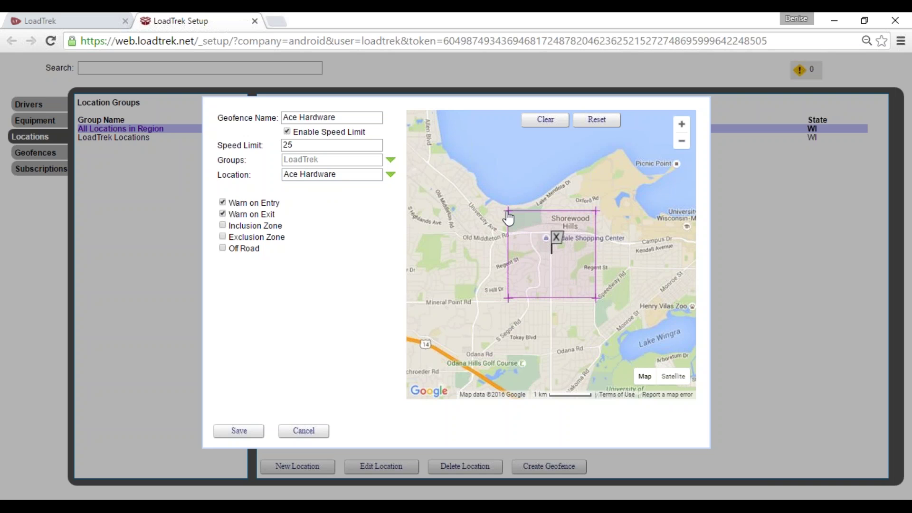
left_click_drag(508, 211, 529, 229)
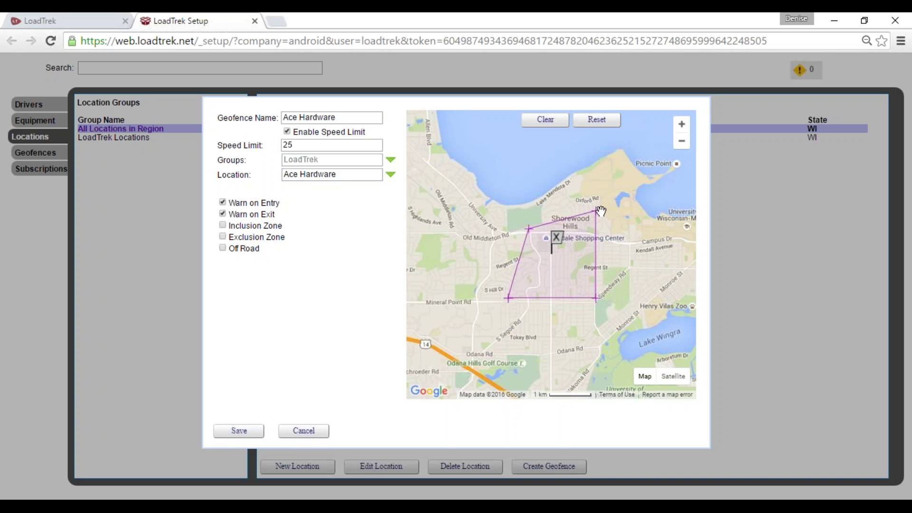
left_click_drag(596, 210, 580, 224)
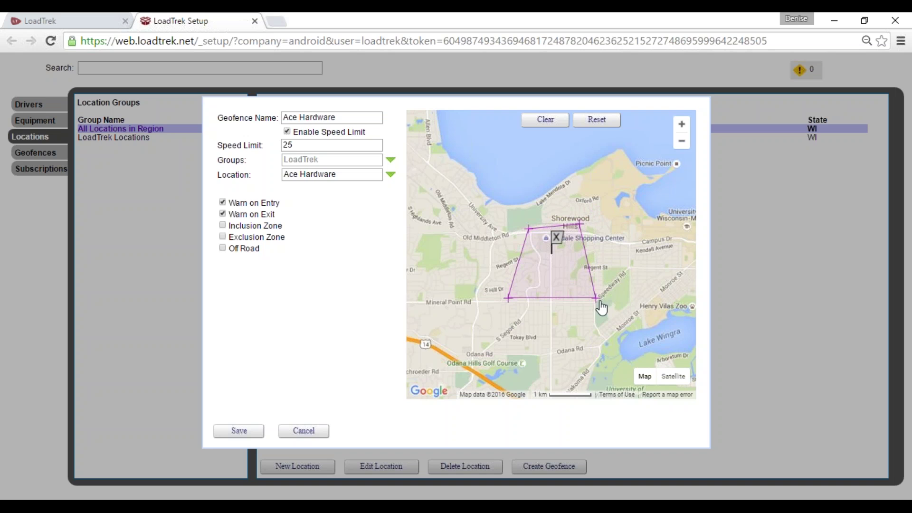
left_click_drag(597, 299, 549, 283)
Reshape the fence into a triangle around the shopping center and save it.
left_click(556, 295)
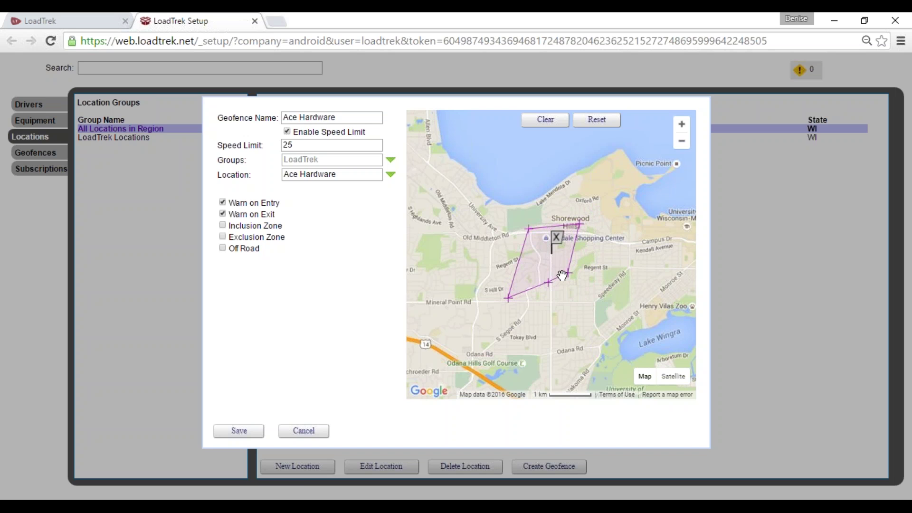
scroll(563, 276, "up", 1)
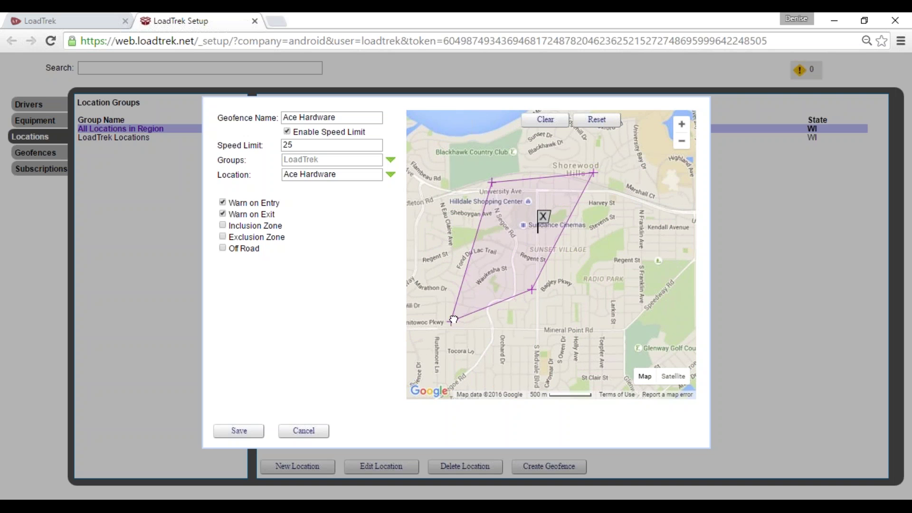
left_click_drag(453, 319, 516, 255)
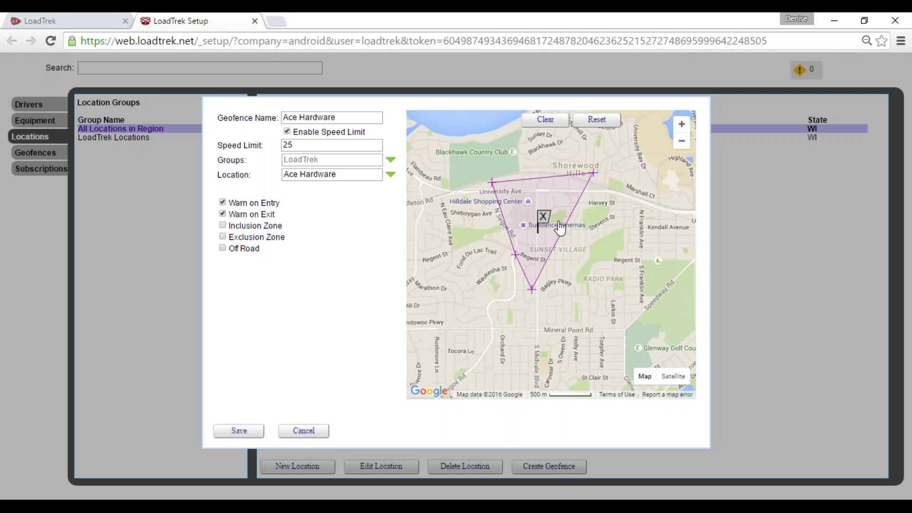
left_click_drag(595, 174, 569, 192)
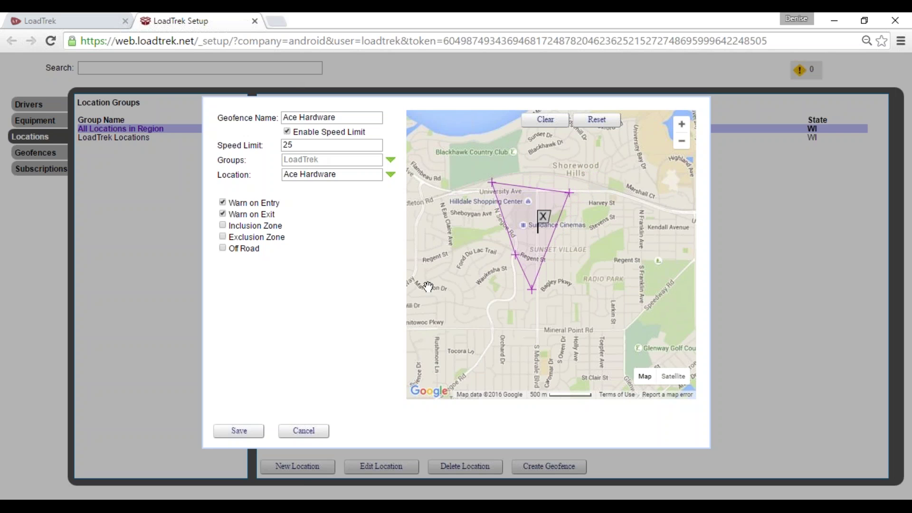
left_click(248, 432)
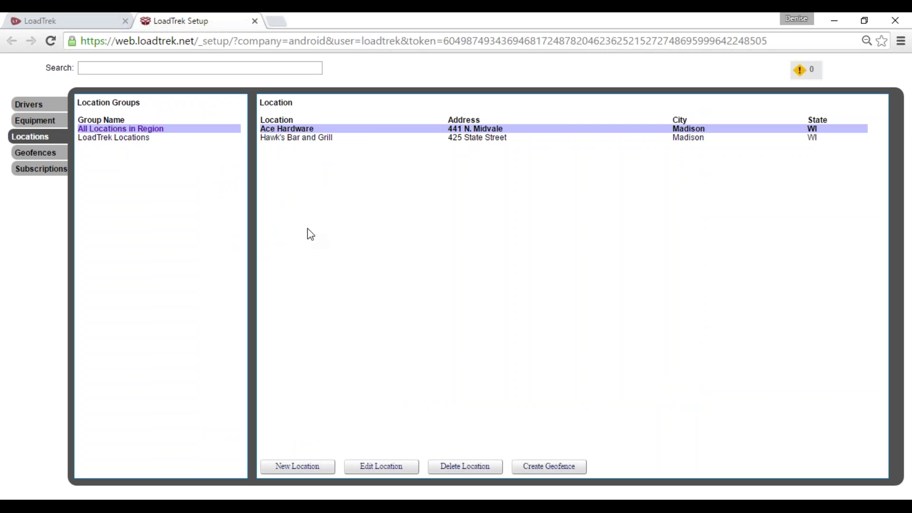
Reopen Ace Hardware from the Geofences list and nudge its upper-left corner down and right.
left_click(42, 162)
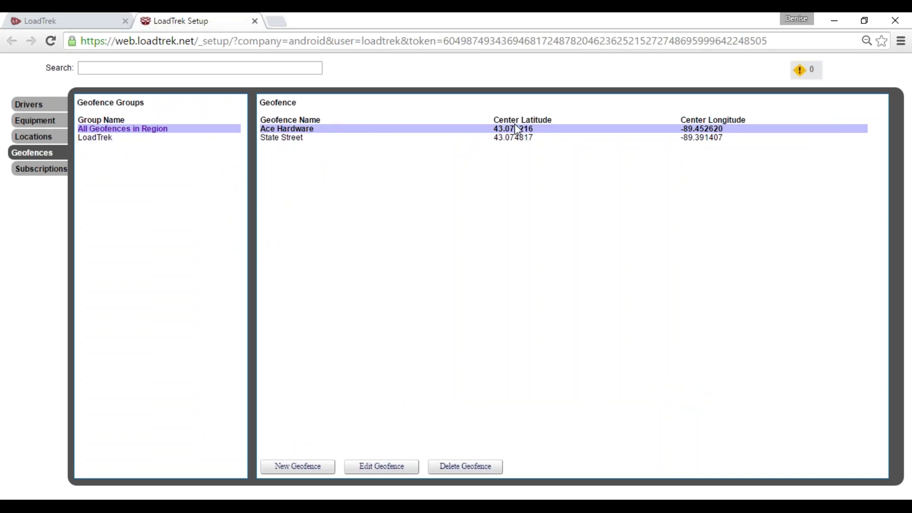
double_click(526, 128)
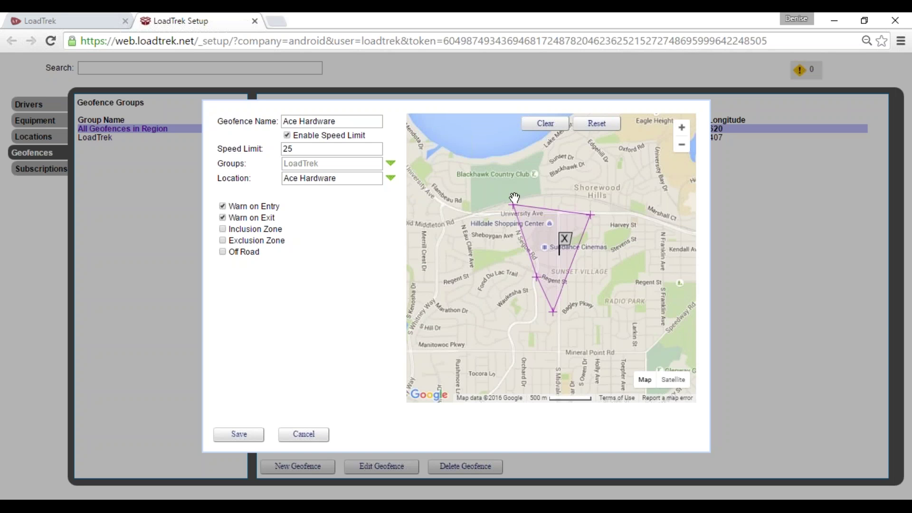
left_click_drag(513, 205, 533, 220)
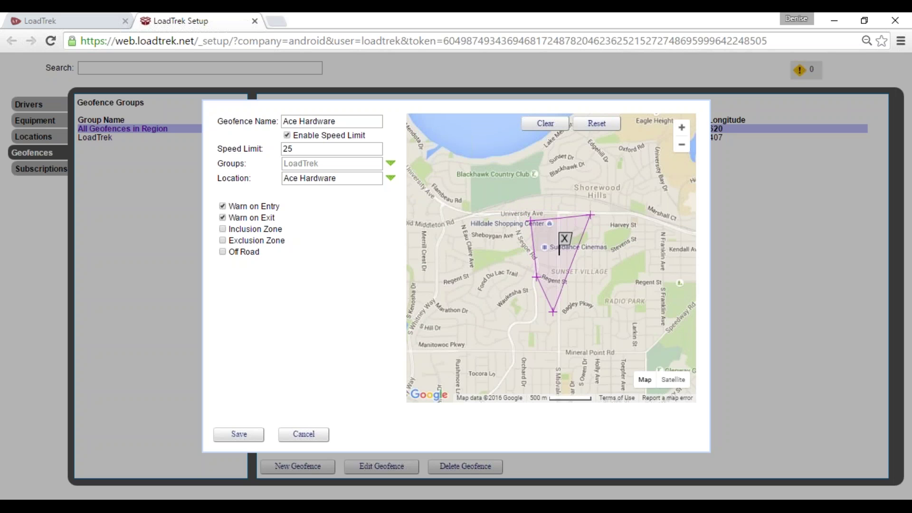